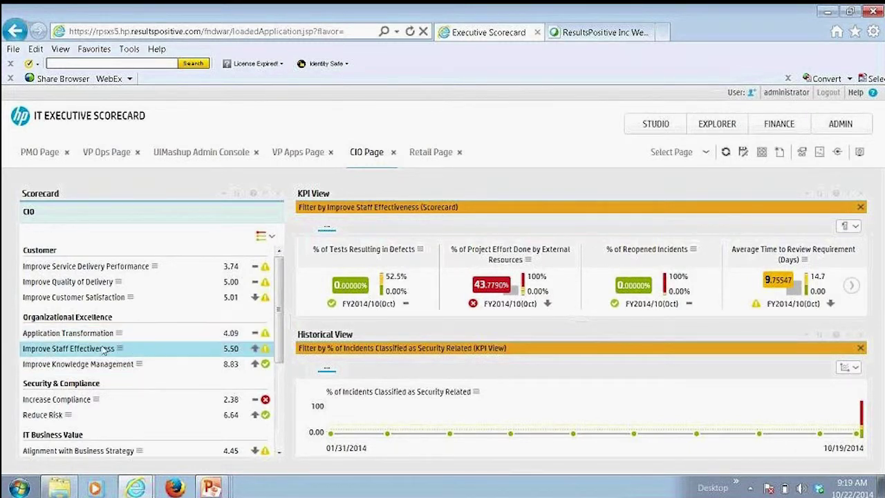
Show the Improve Quality of Delivery KPIs and chart % of Failed Business Transactions history, holding near 53.7
left_click(84, 285)
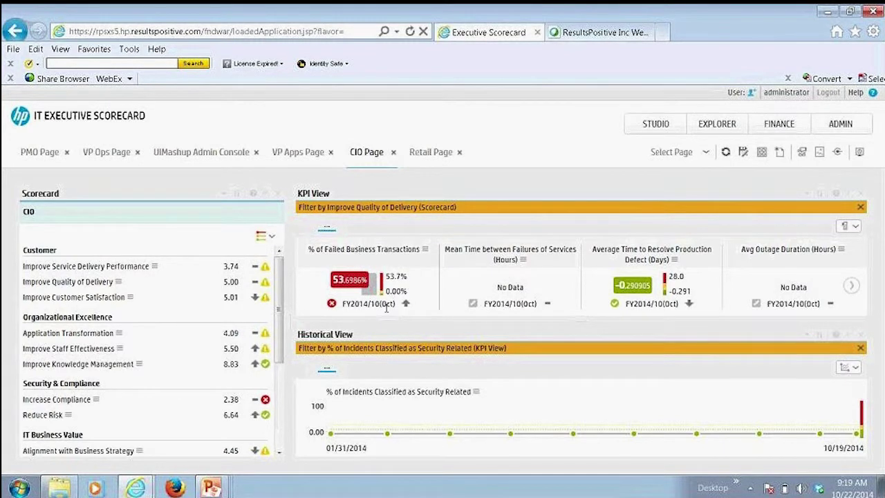
left_click(369, 252)
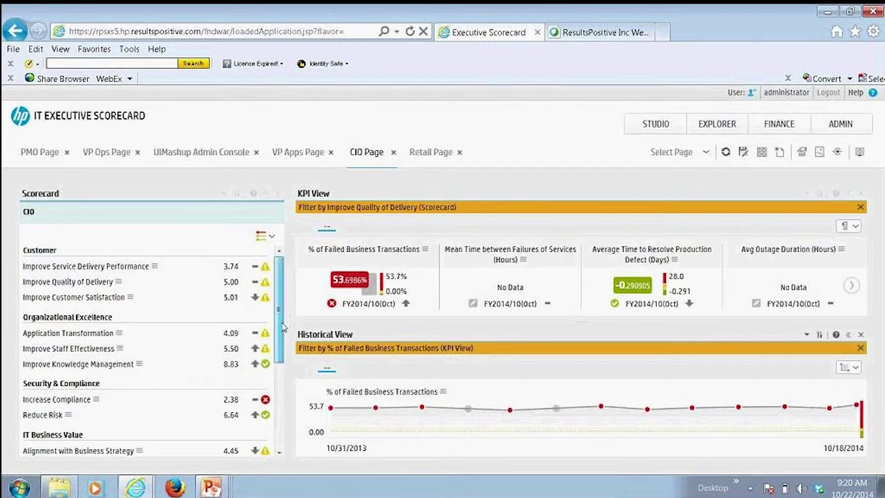
left_click_drag(282, 325, 300, 415)
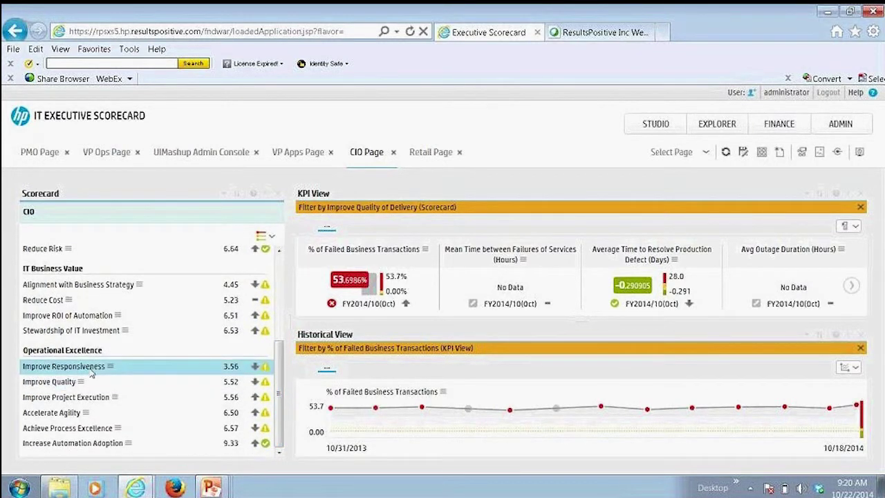
Move from Improve Responsiveness to Improve Project Execution KPIs and page on to 37.2449% healthy projects
left_click(86, 371)
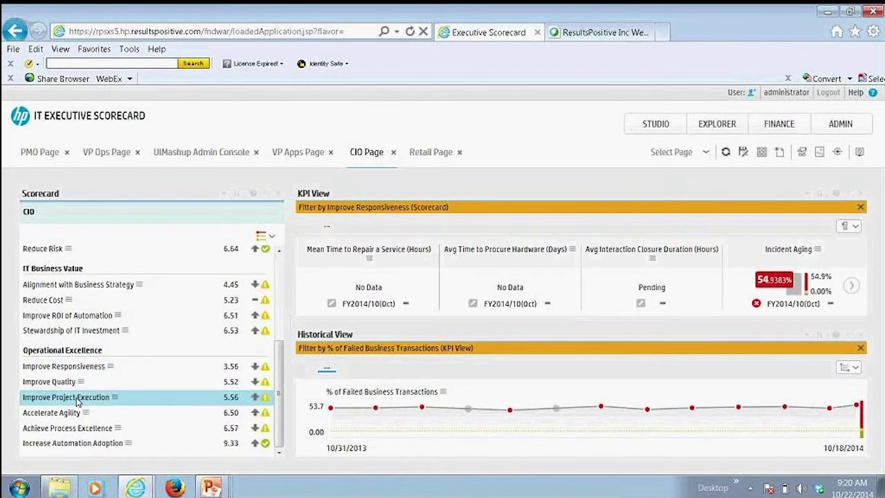
left_click(77, 398)
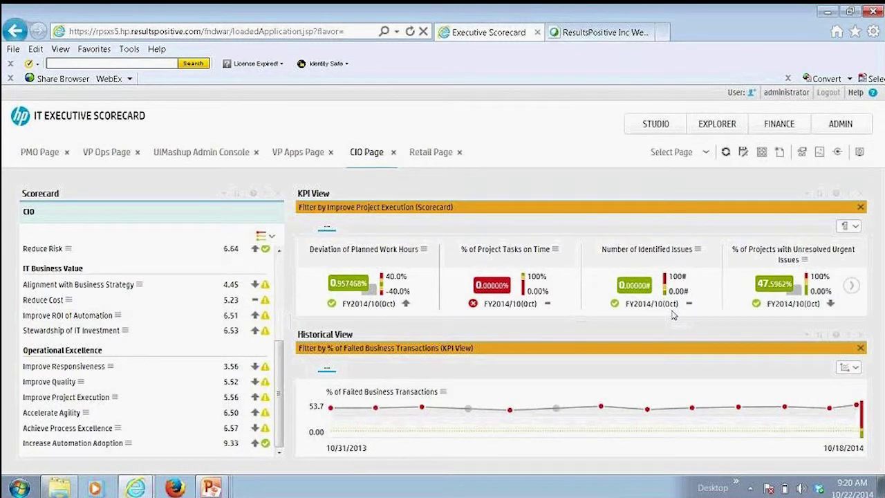
left_click(853, 289)
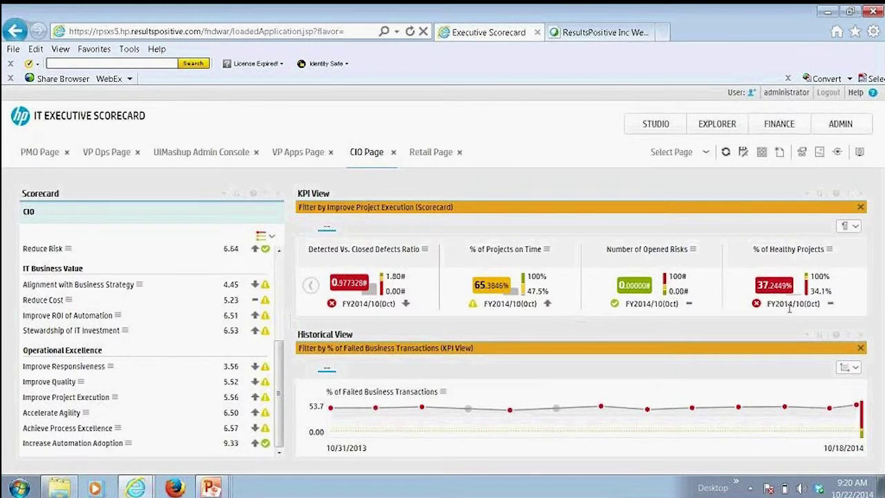
Chart the Detected Vs. Closed Defects Ratio history, then filter VP Apps KPIs by Improve Quality
left_click(388, 253)
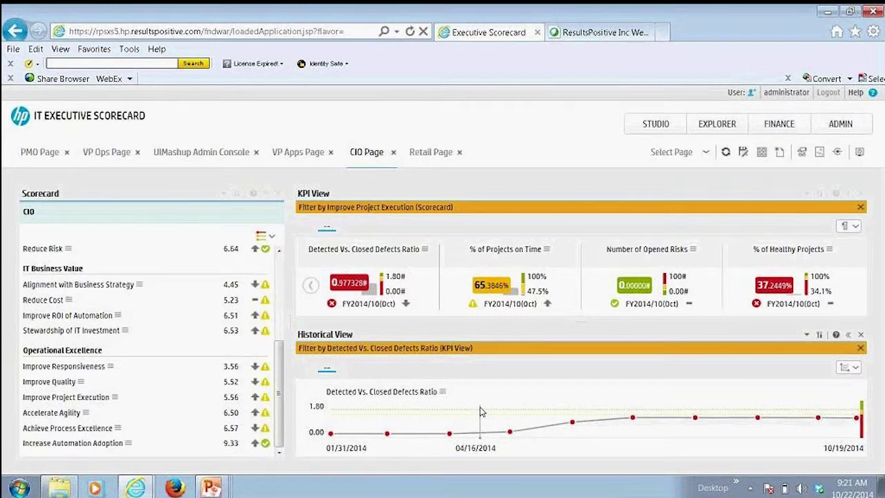
left_click(296, 156)
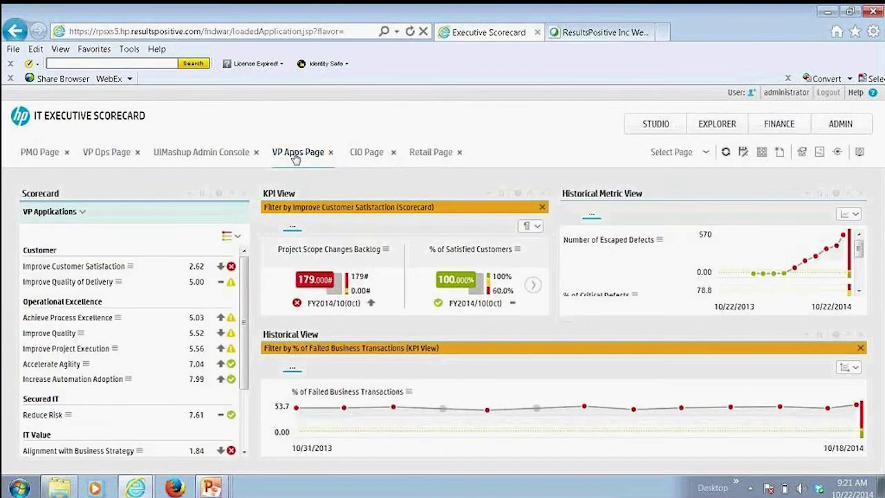
left_click(54, 339)
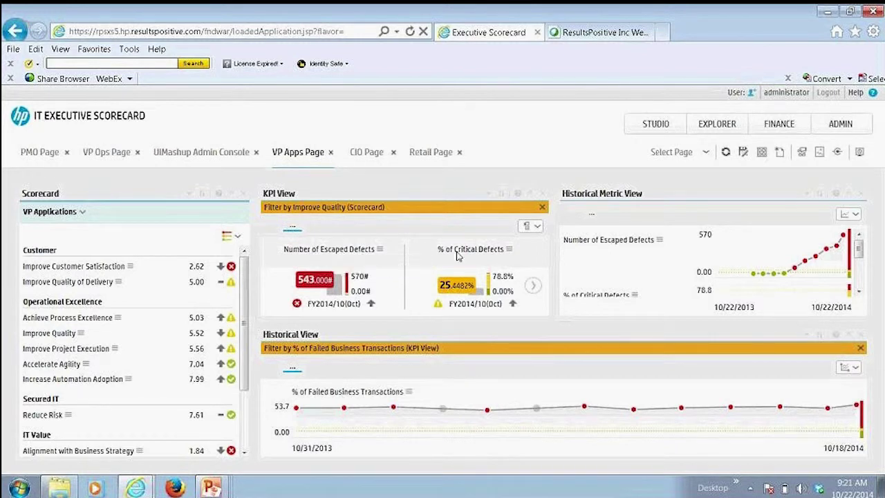
Page the Improve Quality KPIs forward and back, chart % of Critical Defects, then go to VP Ops
left_click(532, 285)
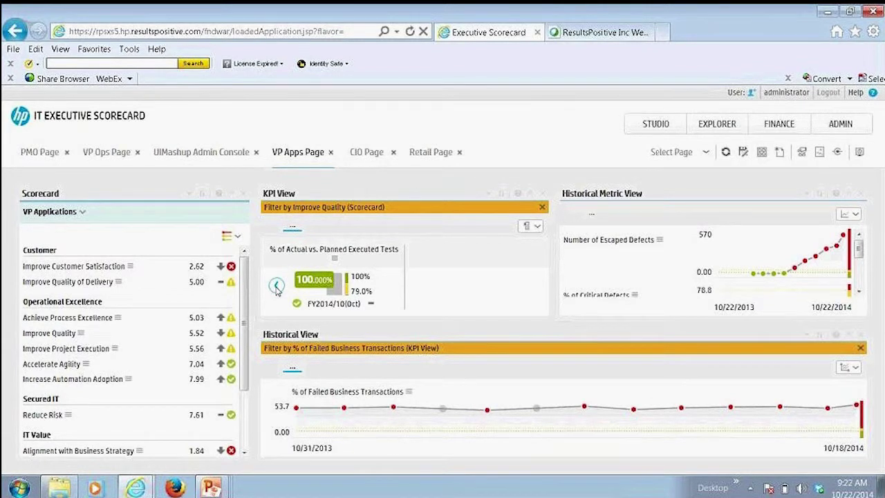
left_click(276, 286)
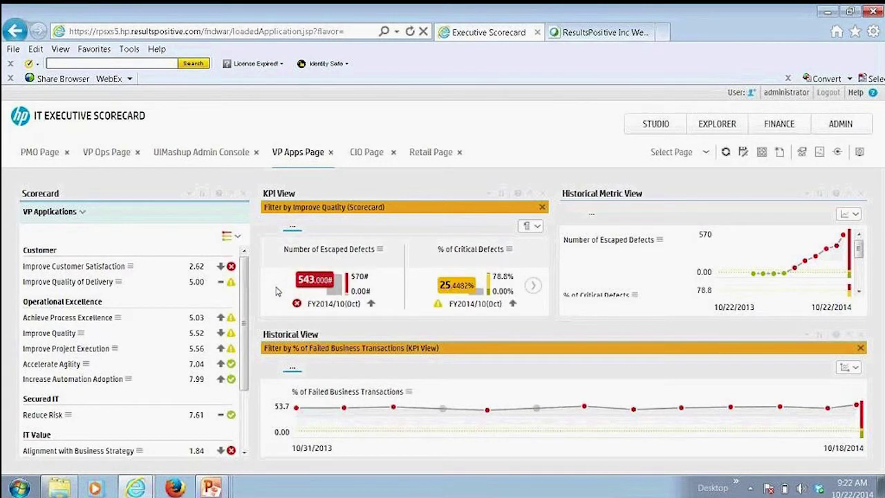
left_click(462, 256)
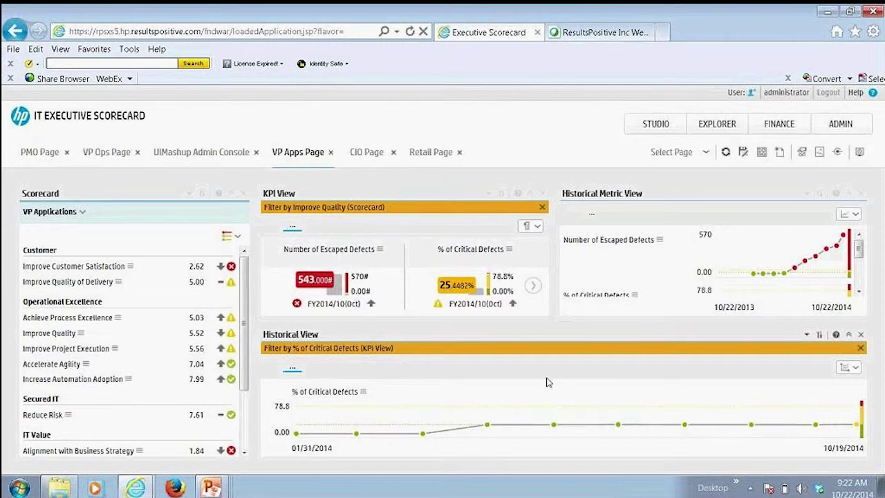
left_click(107, 152)
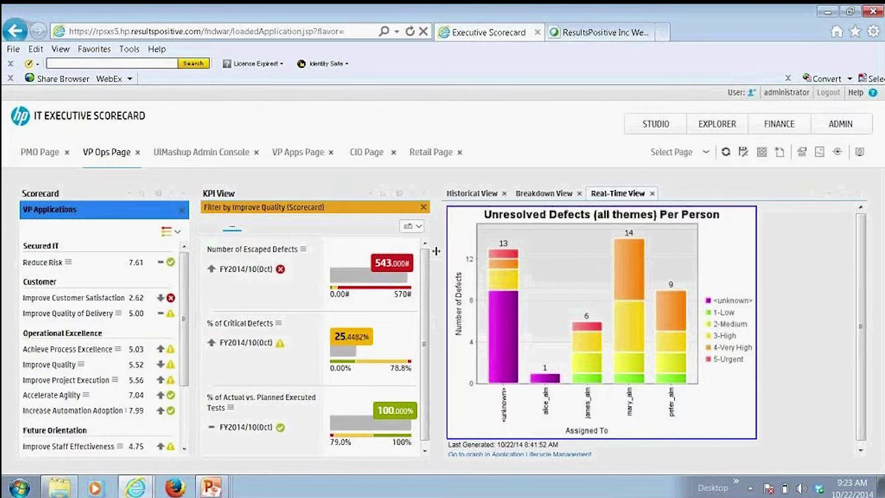
Switch from Achieve Process Excellence back to Improve Quality and load the Release 10.5 executed tests table
left_click(78, 351)
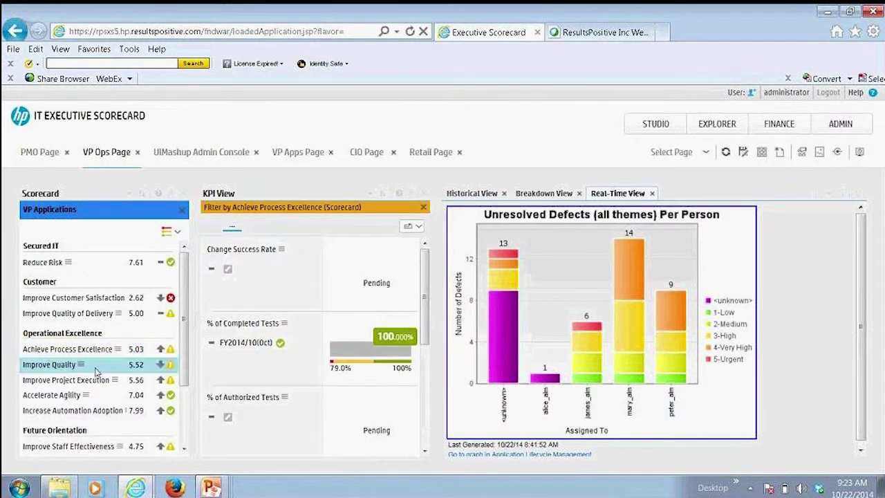
left_click(60, 370)
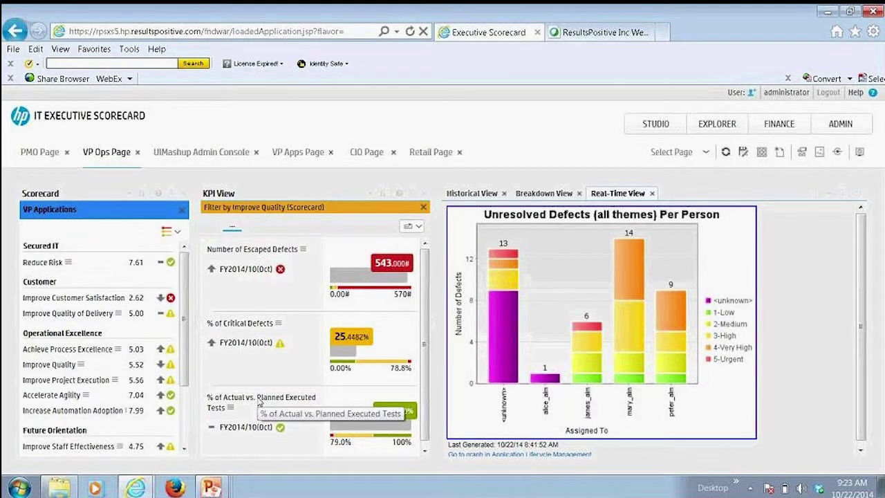
left_click(259, 402)
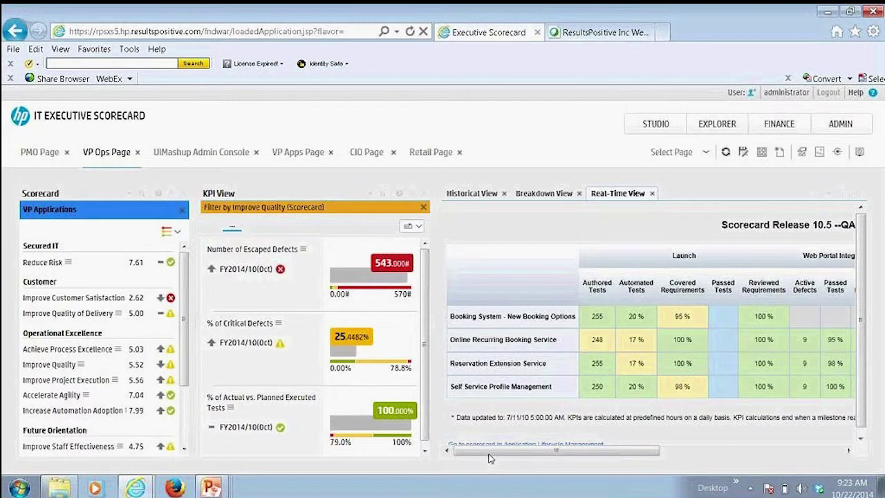
Scroll the Release 10.5 QA table back left to reveal Launch columns and service names
left_click_drag(488, 454, 608, 452)
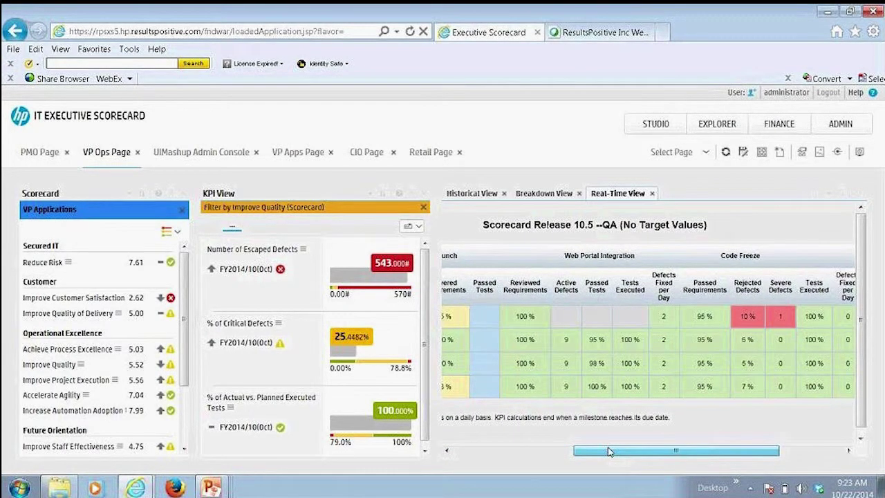
left_click_drag(608, 452, 691, 440)
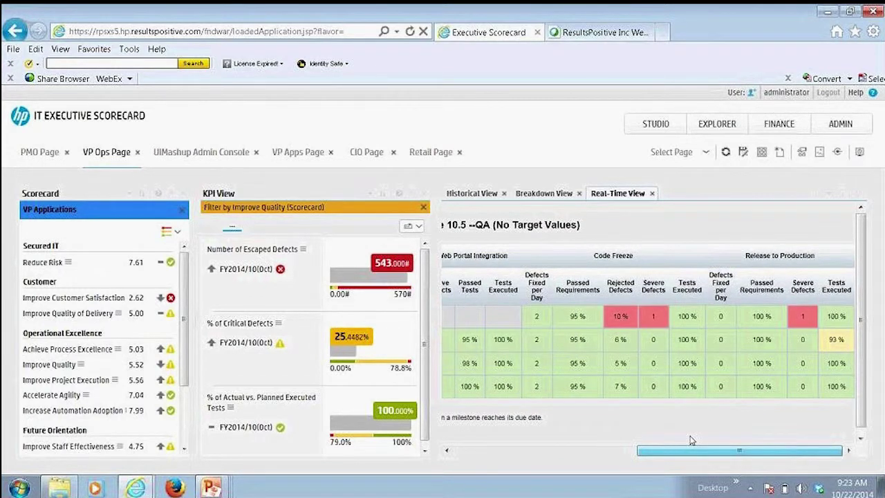
left_click_drag(673, 447, 670, 450)
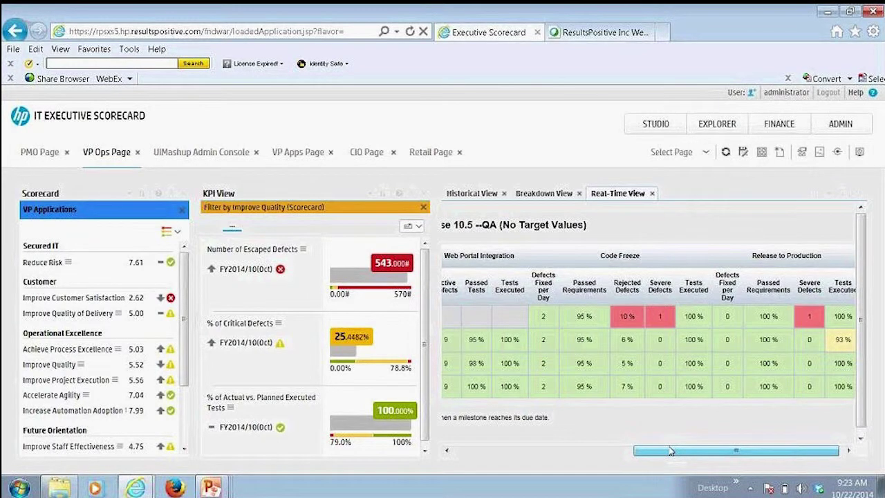
left_click_drag(670, 451, 484, 460)
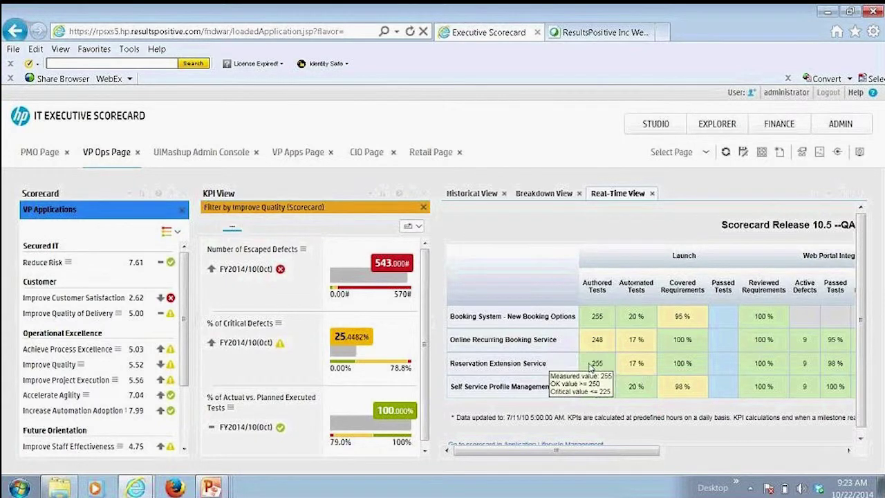
mouse_move(612, 397)
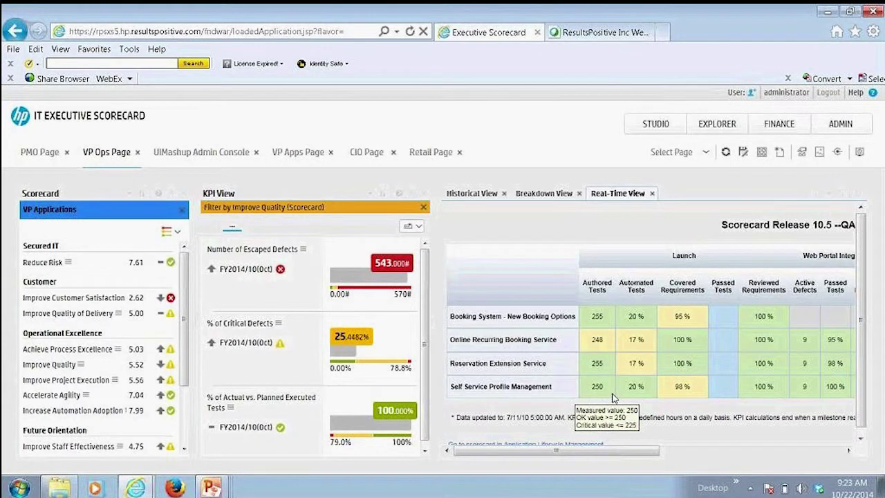
View the executed tests KPI's breakdown and history, then return to the real-time release table
left_click(540, 197)
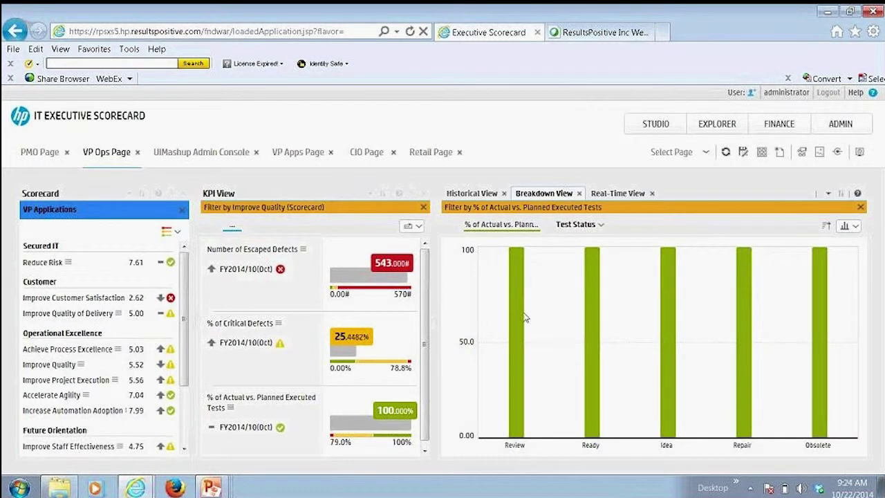
left_click(460, 196)
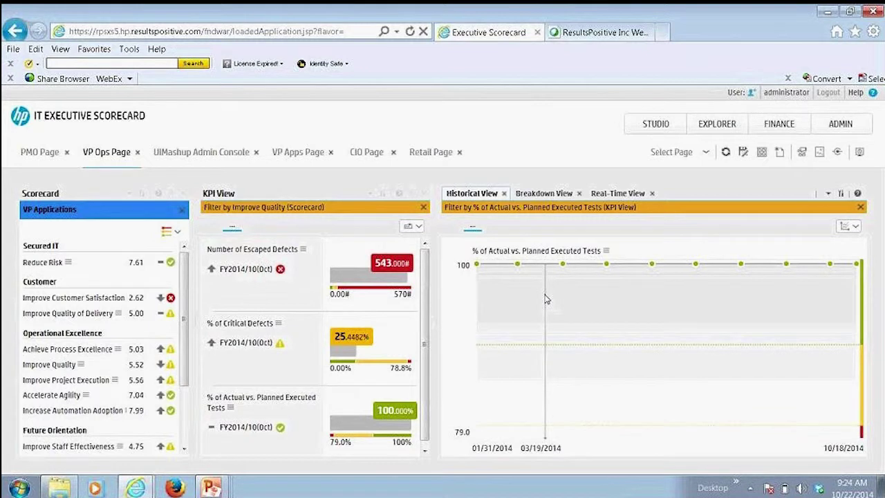
left_click(619, 194)
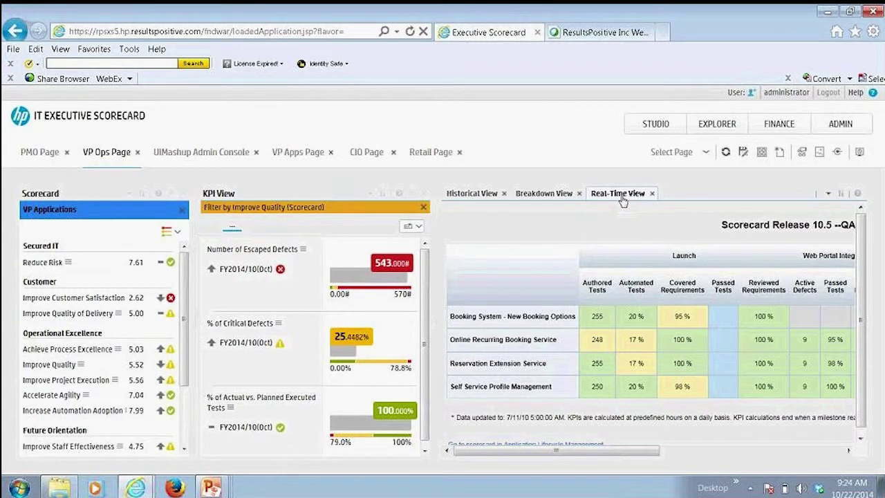
Load the Unresolved Defects Per Person graph, clear the VP Applications filter, and open UIMashup Admin Console
left_click(621, 195)
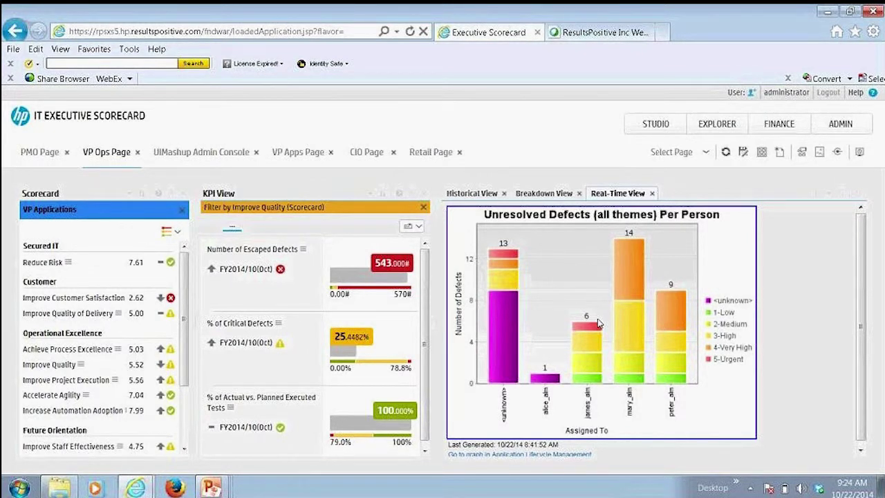
left_click(183, 210)
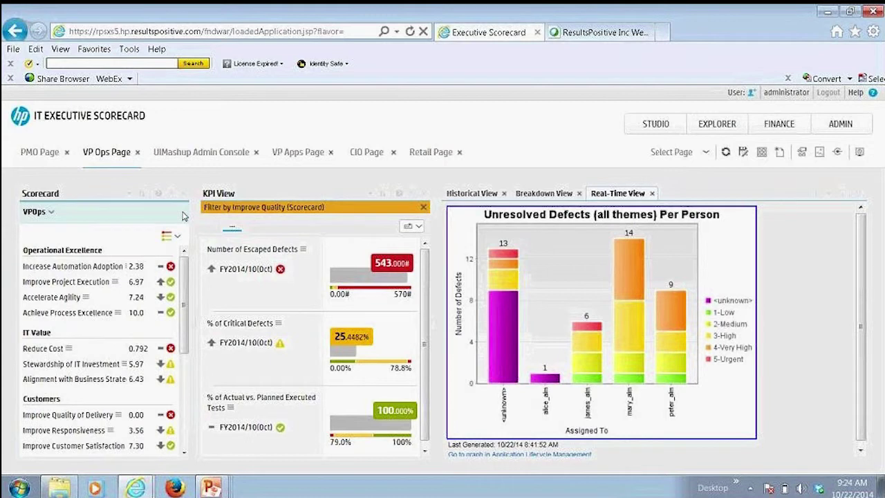
left_click(201, 154)
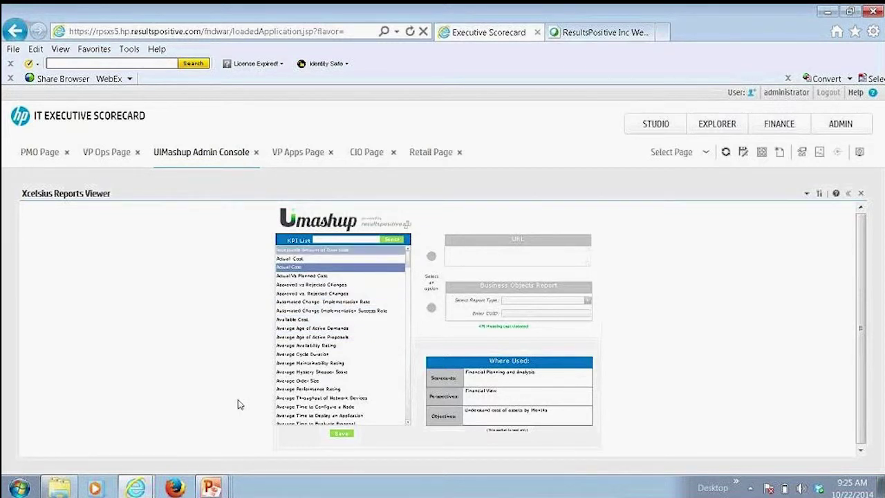
Select Approved vs Rejected Changes, set URL as its mashup source, then return to VP Ops
left_click(326, 285)
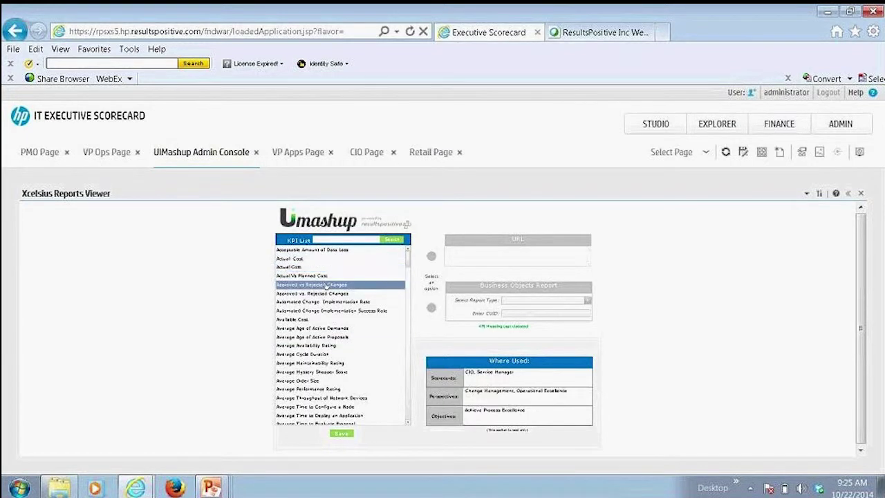
left_click(431, 256)
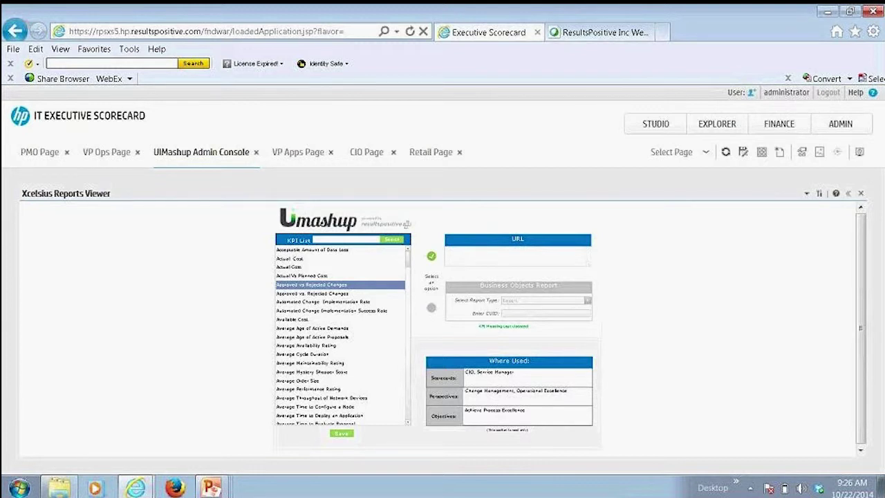
left_click(116, 154)
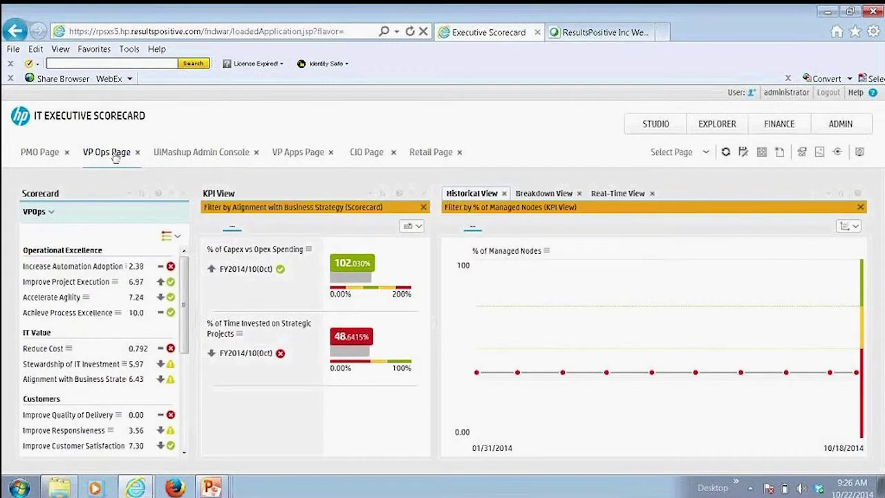
Switch the VP Ops scorecard to VP Applications, filter by Improve Quality, and show the Real-Time View
left_click(41, 212)
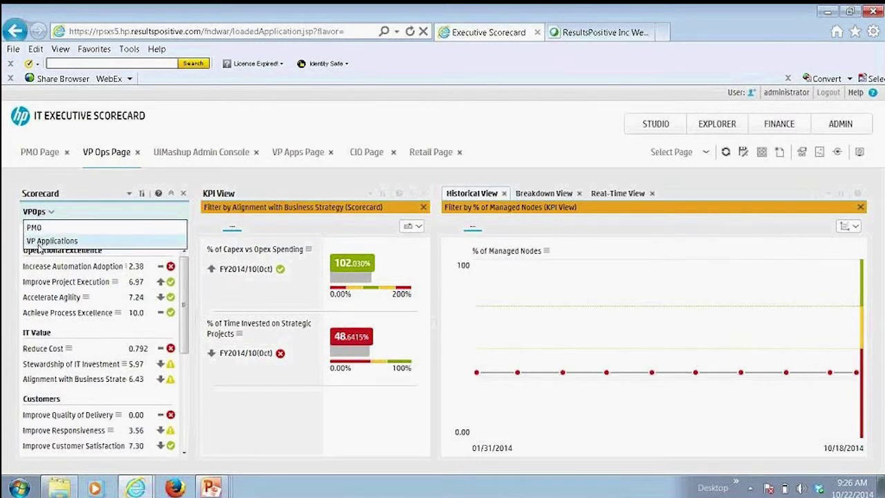
left_click(40, 247)
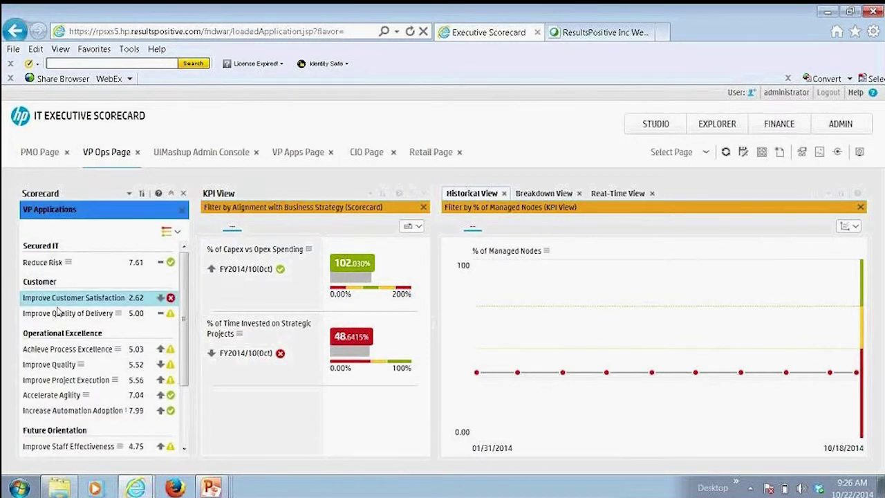
left_click(61, 367)
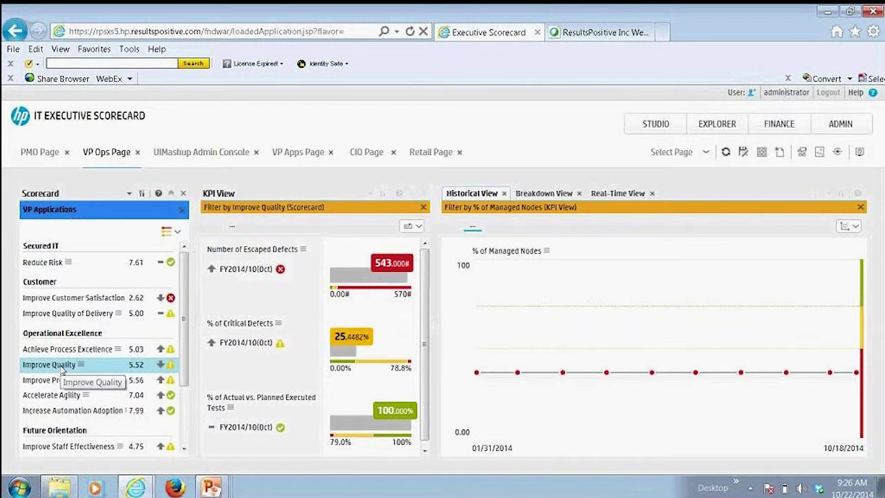
left_click(602, 194)
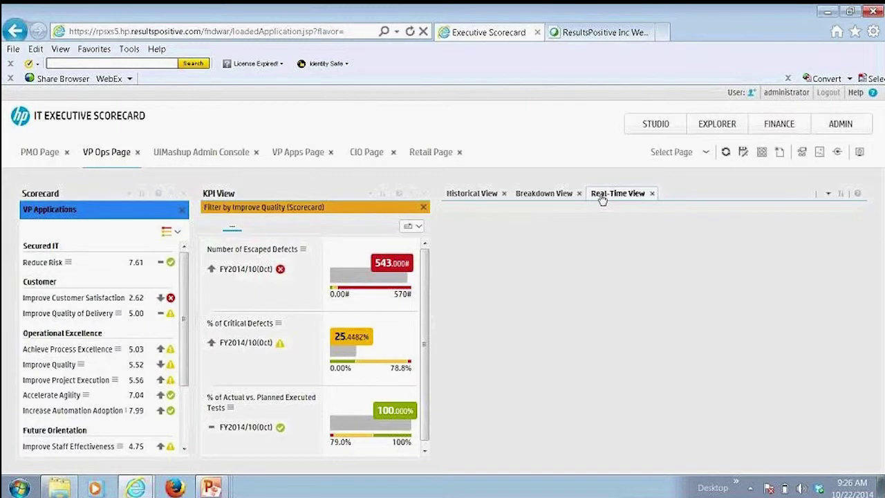